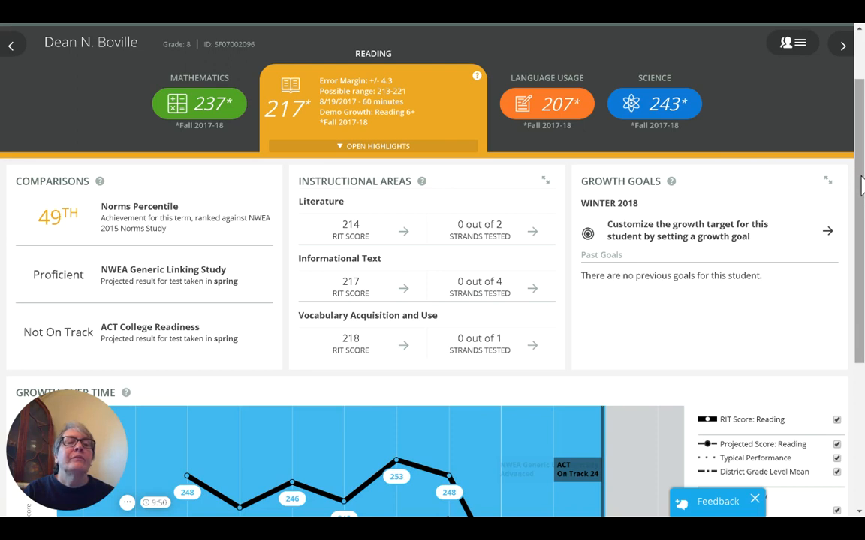
# Step: Open the full Growth Goals view for the student's reading results
pyautogui.scroll(-1, 862, 186)
pyautogui.scroll(3, 862, 186)
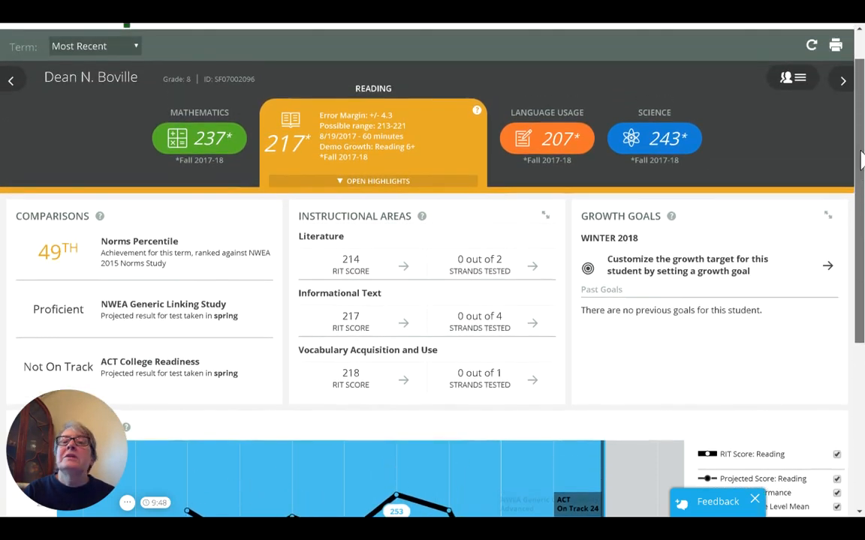
pyautogui.moveTo(861, 186); pyautogui.dragTo(861, 255)
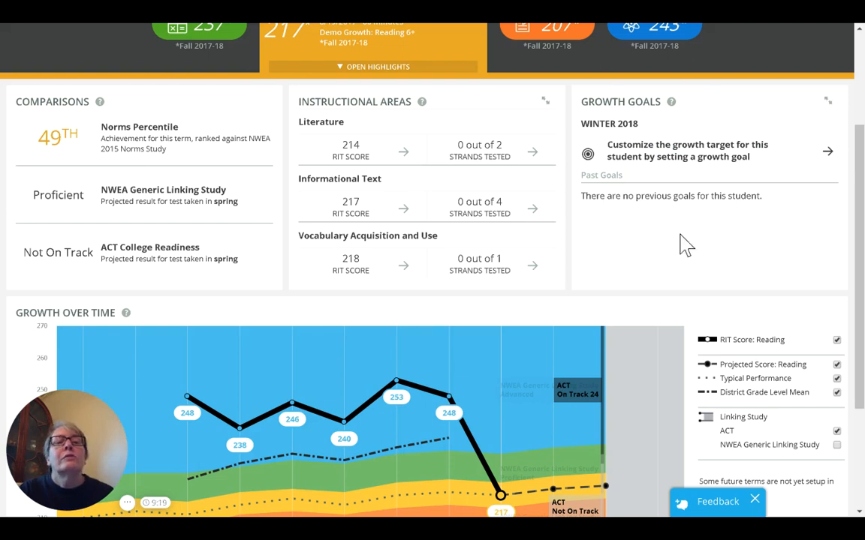
pyautogui.click(826, 103)
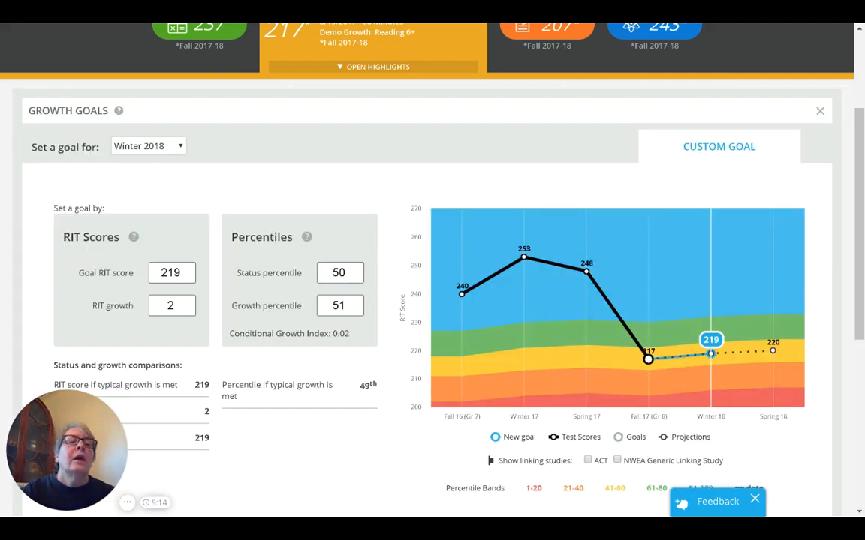
# Step: Set the Winter 2018 goal RIT score to 224
pyautogui.moveTo(860, 120); pyautogui.dragTo(860, 149)
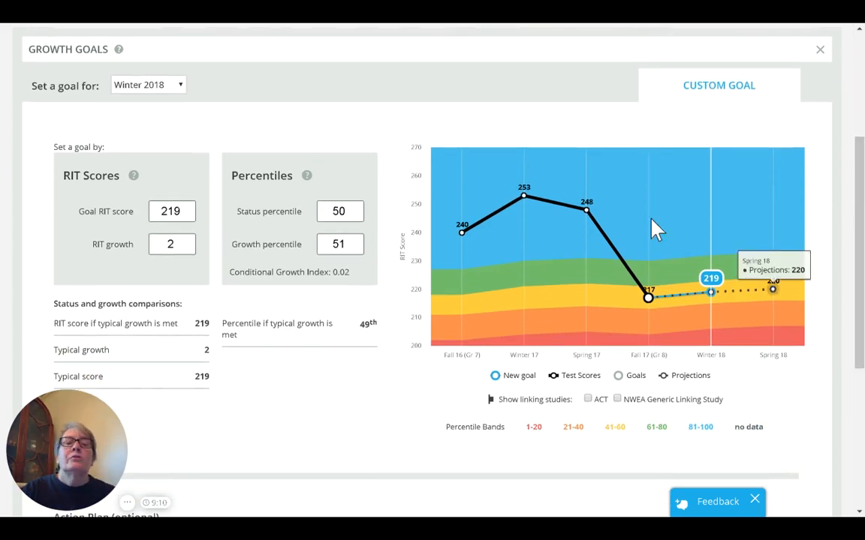
pyautogui.moveTo(605, 244)
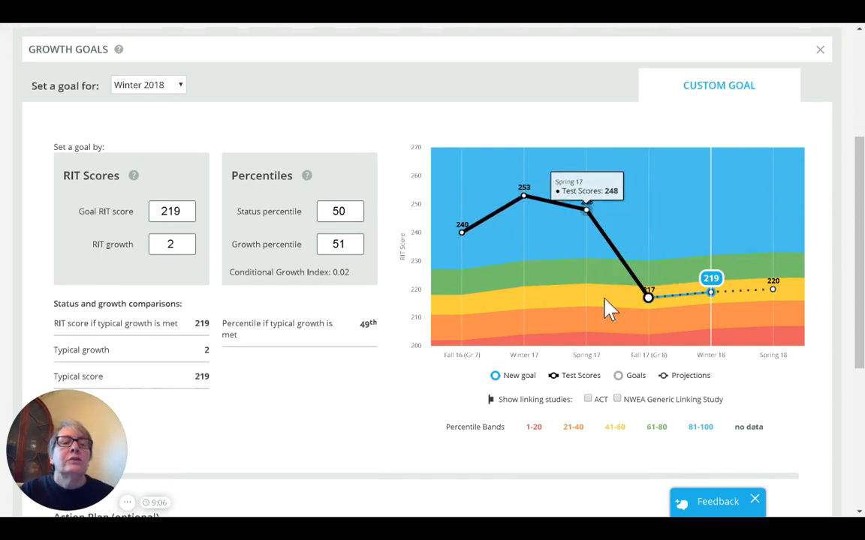
pyautogui.moveTo(652, 309)
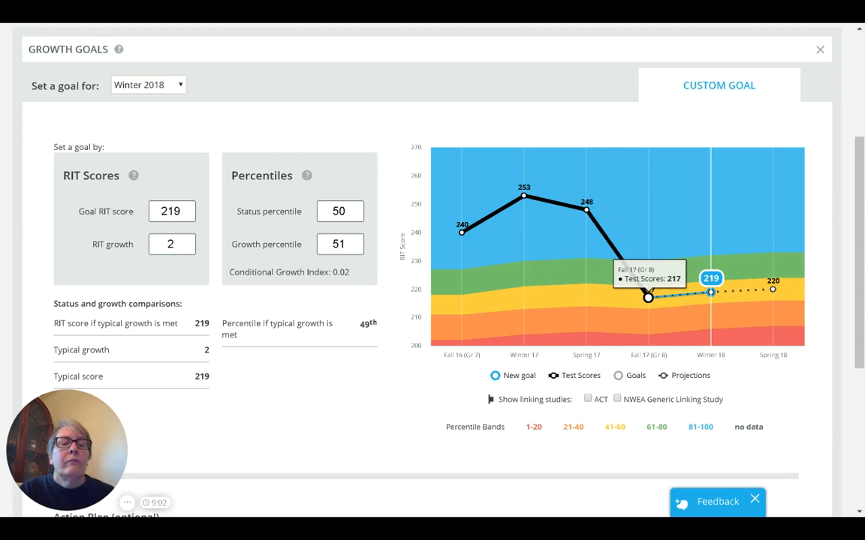
pyautogui.moveTo(717, 250)
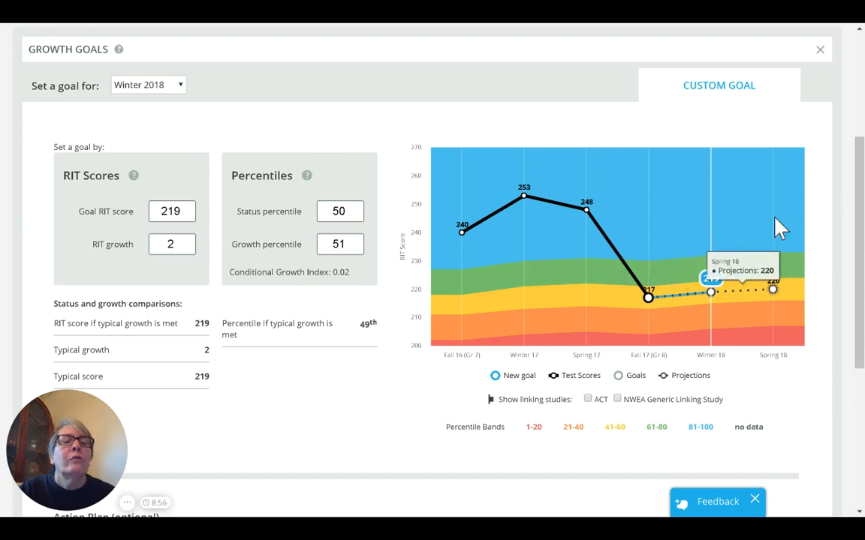
pyautogui.moveTo(710, 289)
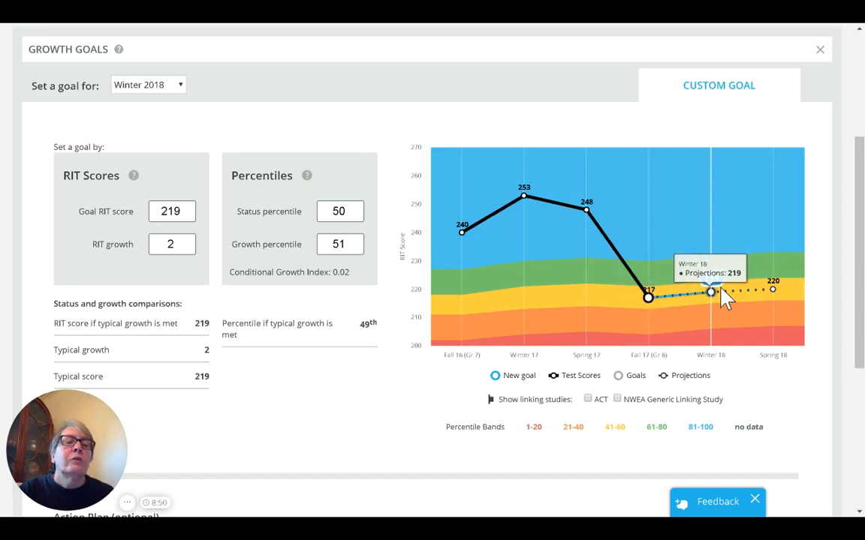
pyautogui.moveTo(773, 289)
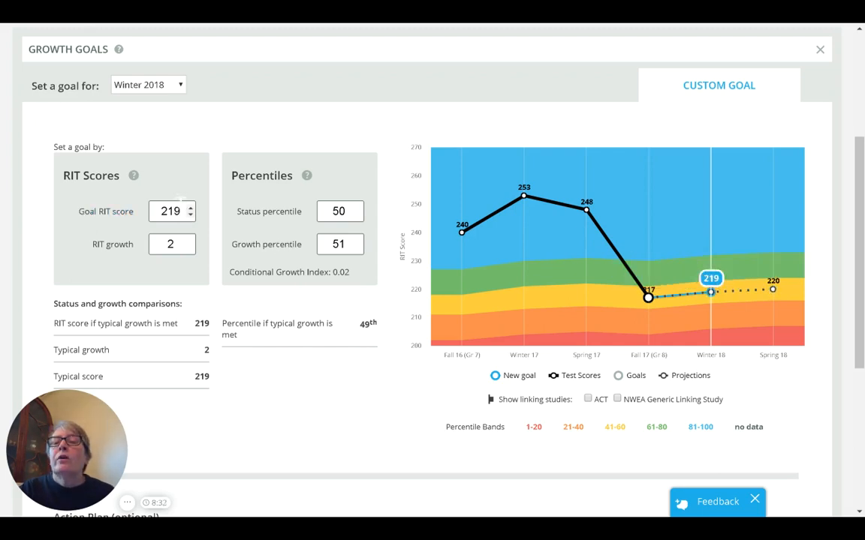
pyautogui.moveTo(181, 212); pyautogui.dragTo(147, 217)
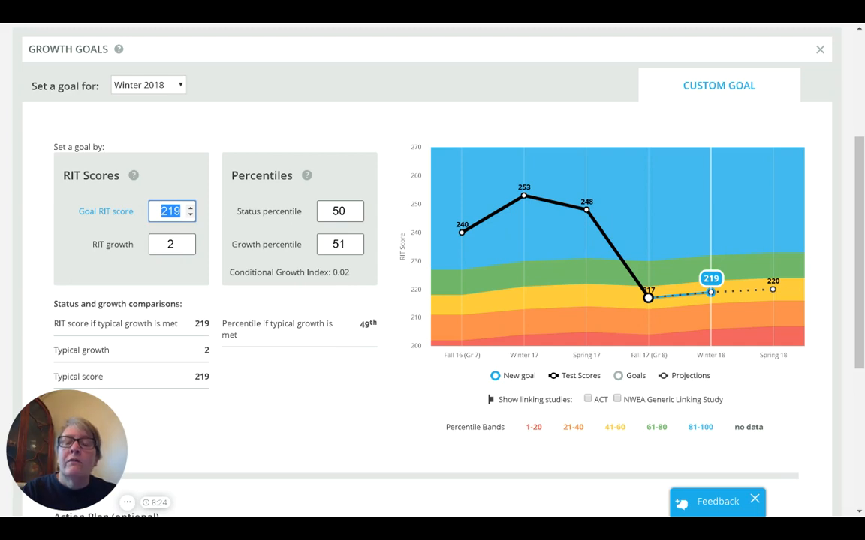
pyautogui.write('2')
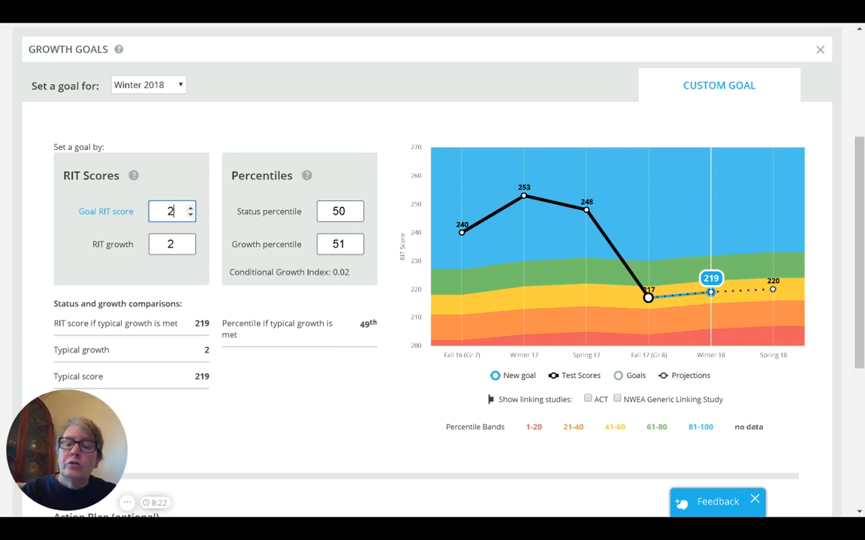
pyautogui.write('24')
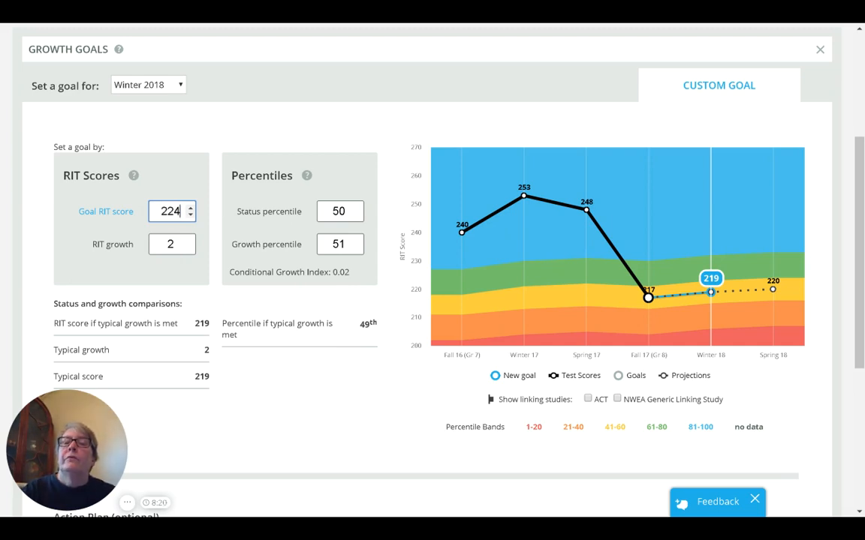
pyautogui.click(174, 180)
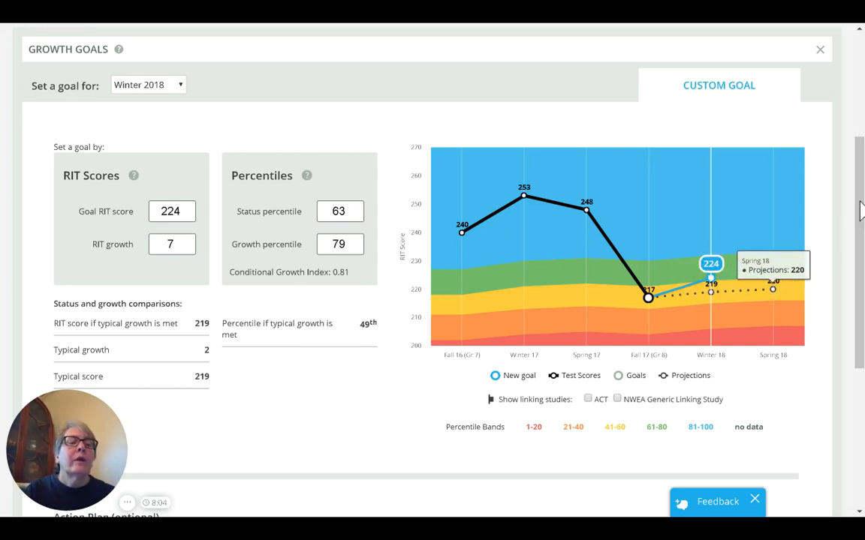
# Step: Enter "peer tutoring 2 days a week" as the action plan and save the Winter 2018 goal
pyautogui.scroll(-2, 860, 248)
pyautogui.scroll(-4, 860, 252)
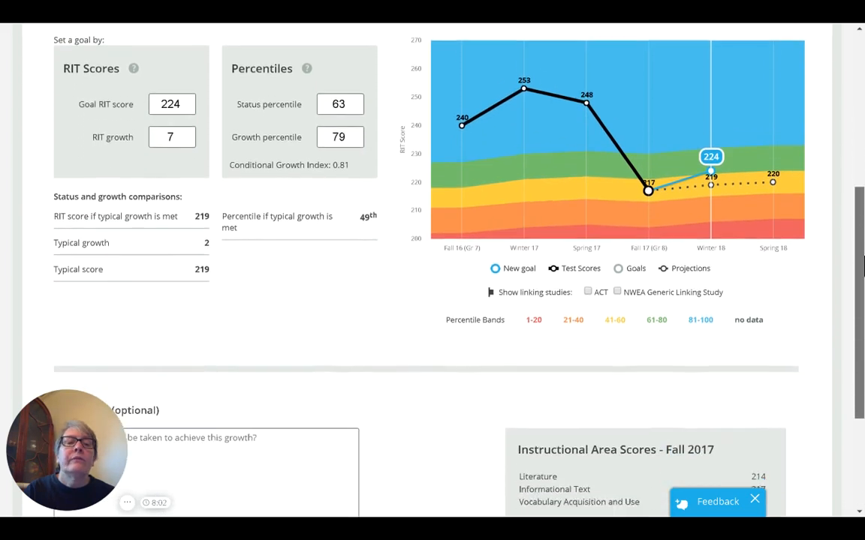
pyautogui.scroll(-1, 433, 248)
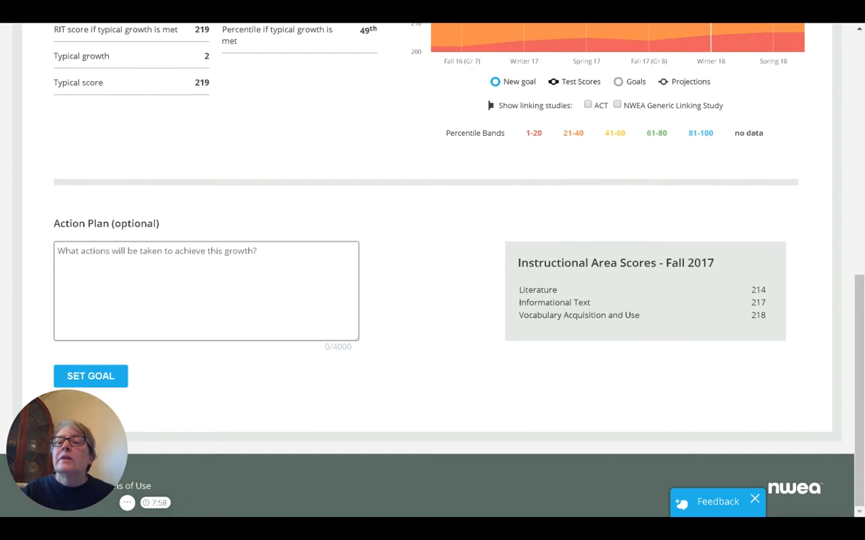
pyautogui.click(125, 256)
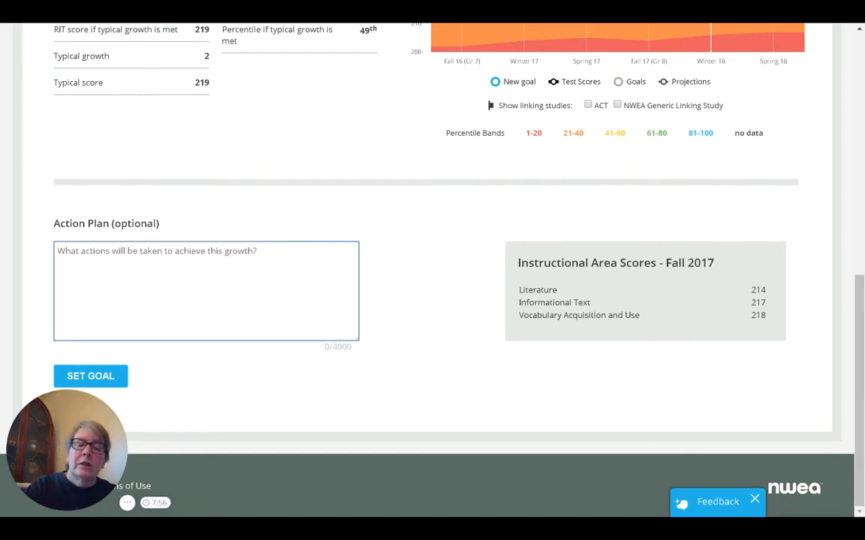
pyautogui.write('P')
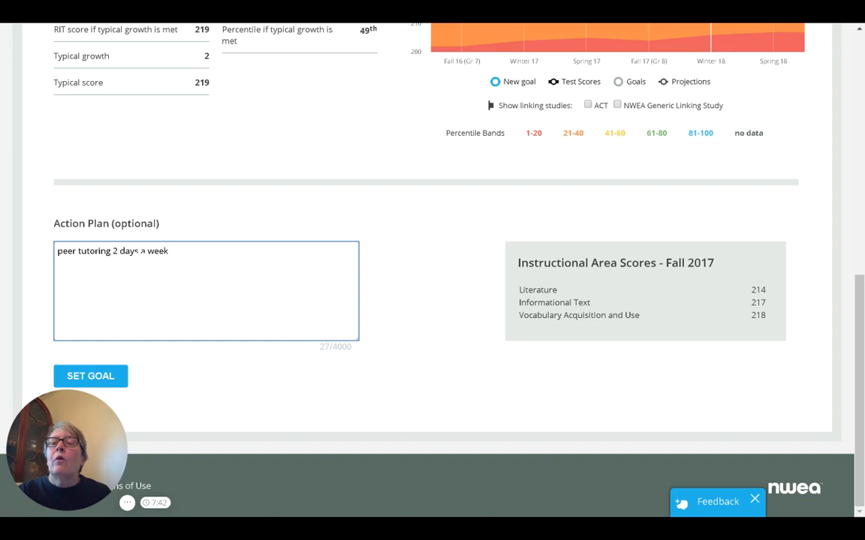
pyautogui.scroll(3, 90, 384)
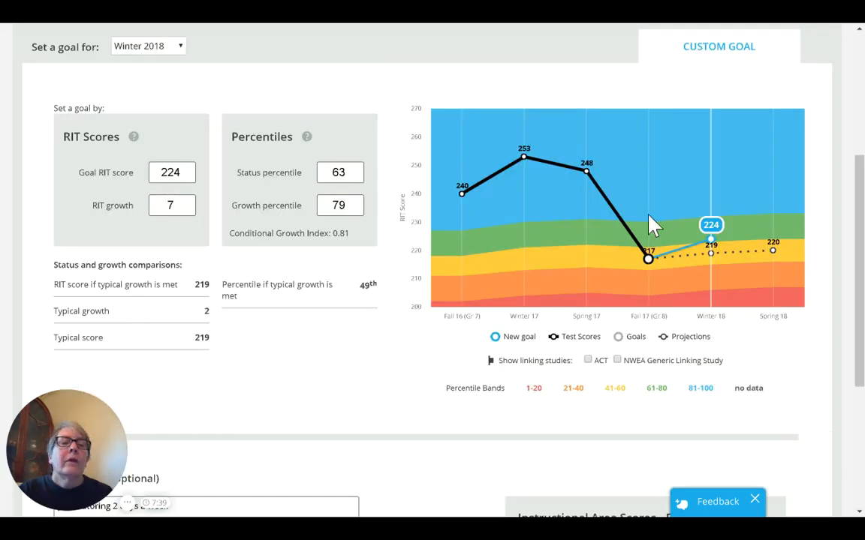
pyautogui.click(716, 254)
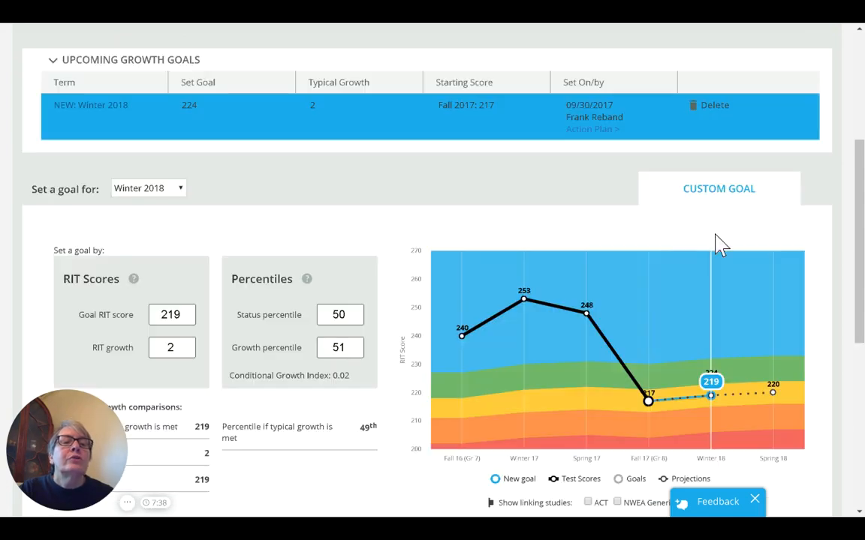
# Step: Change the term for the new growth goal to Spring 2018
pyautogui.moveTo(710, 382)
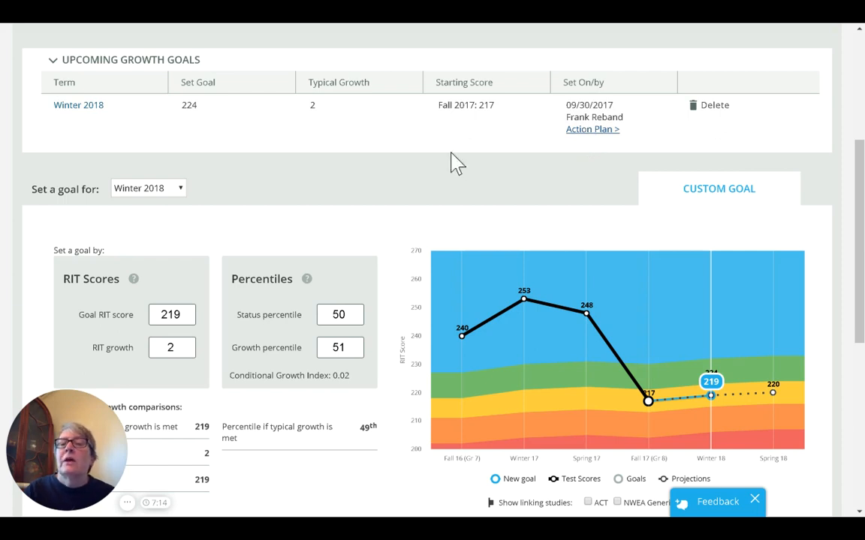
pyautogui.moveTo(780, 359)
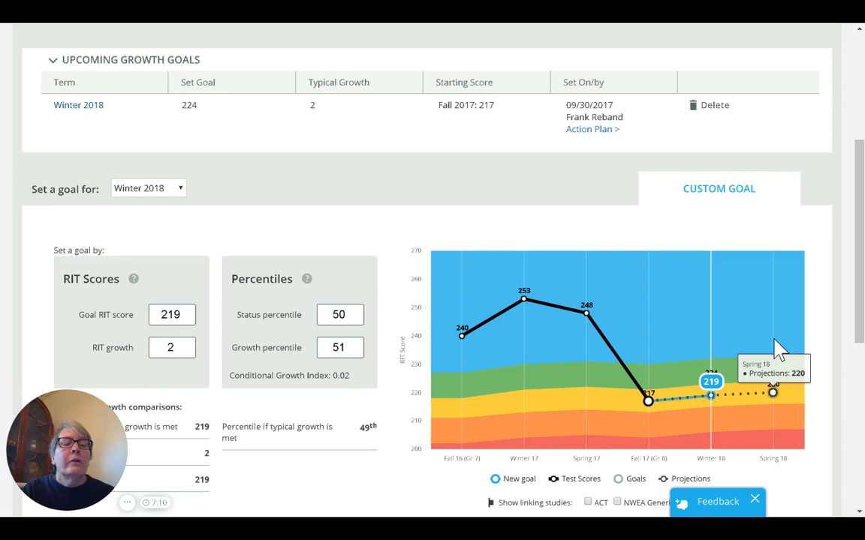
pyautogui.click(181, 189)
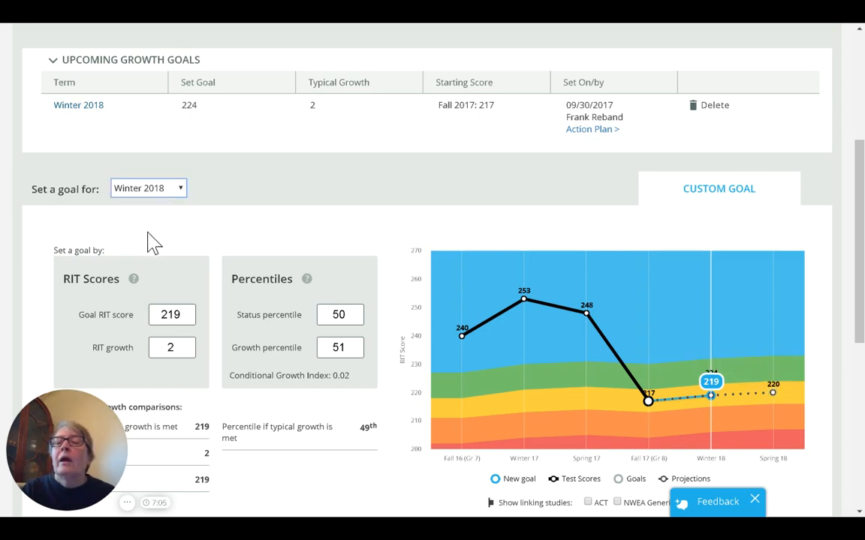
pyautogui.press('Down')
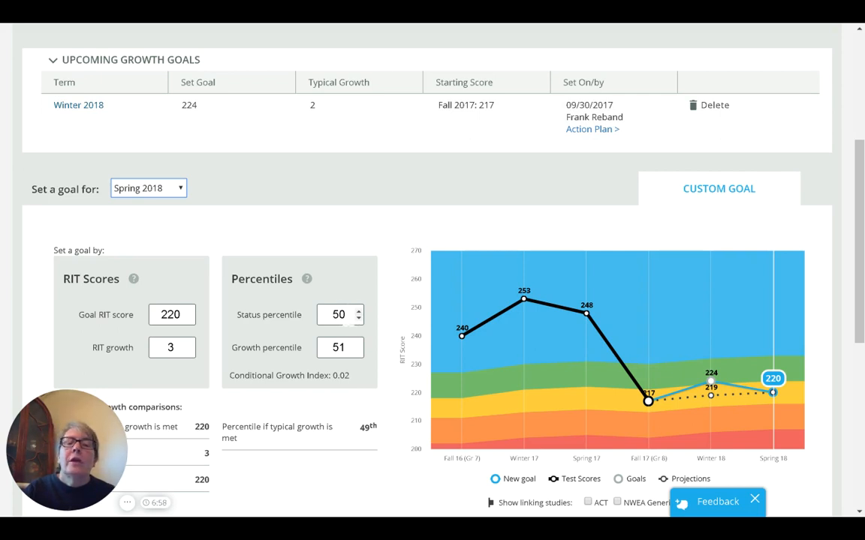
# Step: Set the status percentile of the Spring 2018 goal to 79
pyautogui.doubleClick(334, 316)
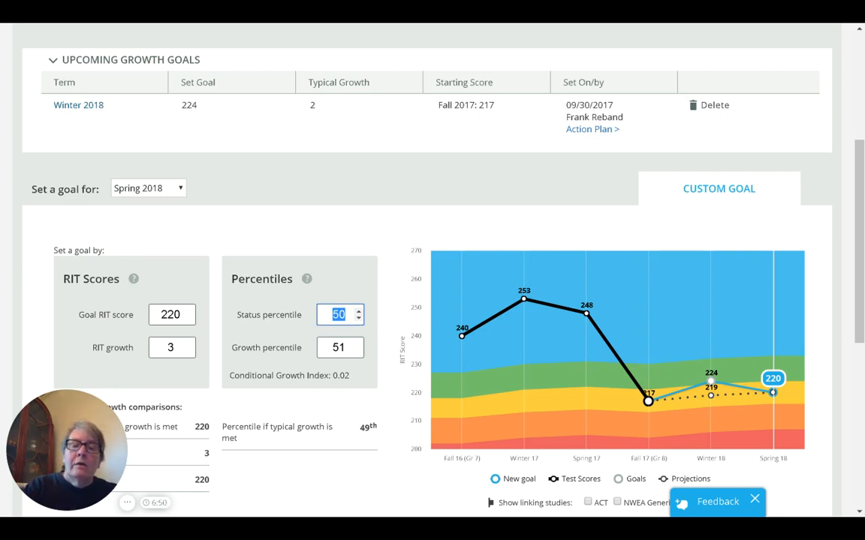
pyautogui.write('79')
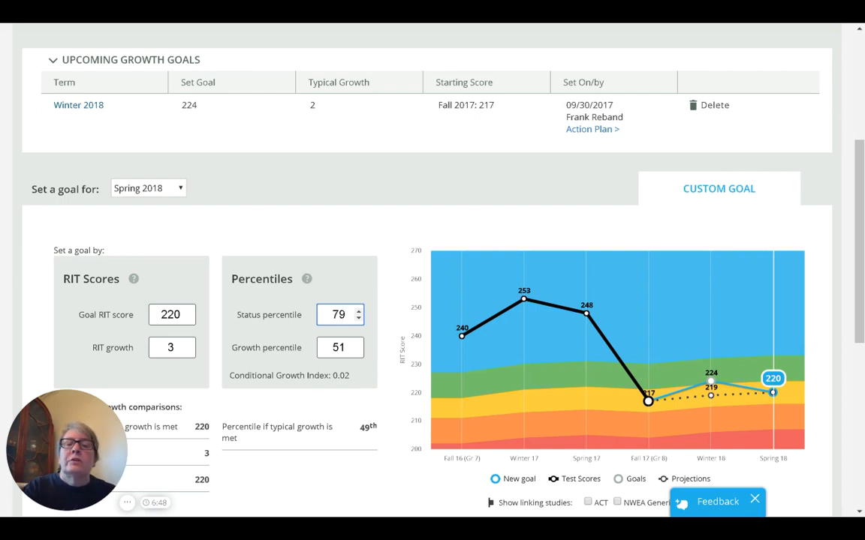
pyautogui.click(343, 280)
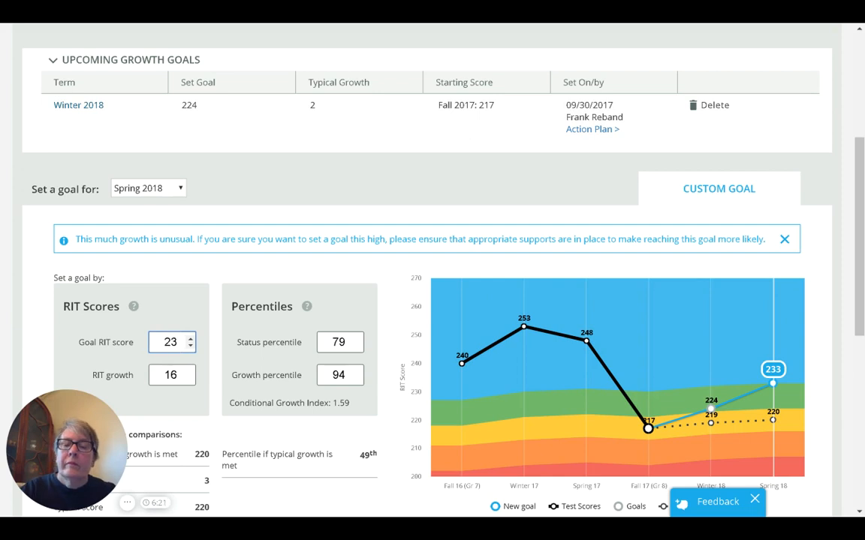
# Step: Set the Spring 2018 goal RIT score to 235
pyautogui.write('5')
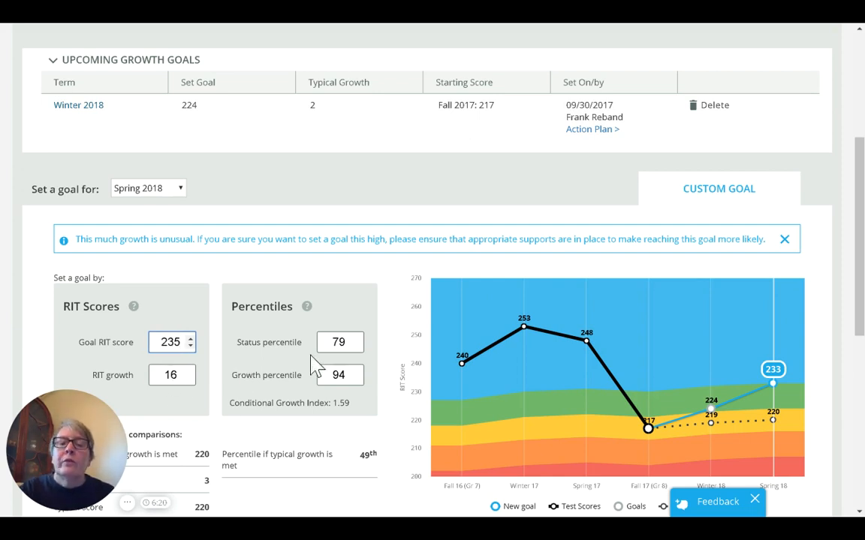
pyautogui.click(188, 318)
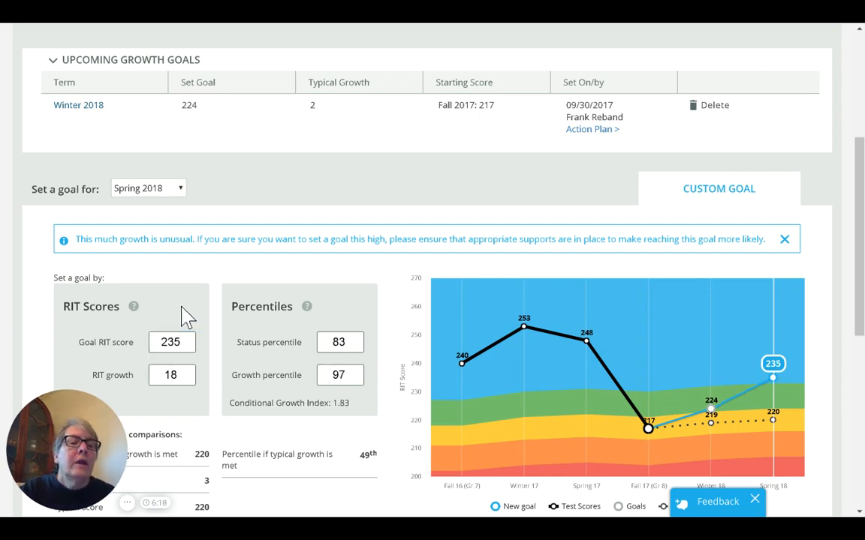
pyautogui.moveTo(760, 375)
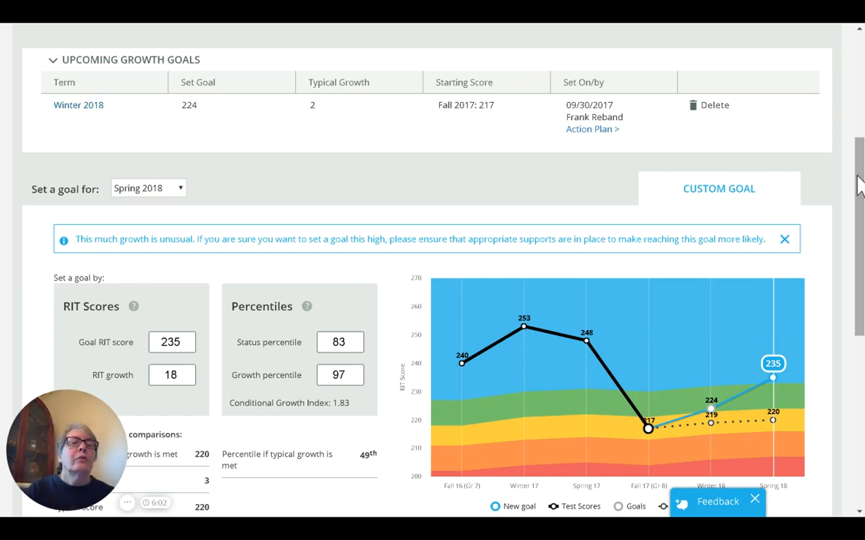
# Step: Enter an action plan starting with "continue tutorials" and save the Spring 2018 goal
pyautogui.moveTo(861, 179); pyautogui.dragTo(862, 271)
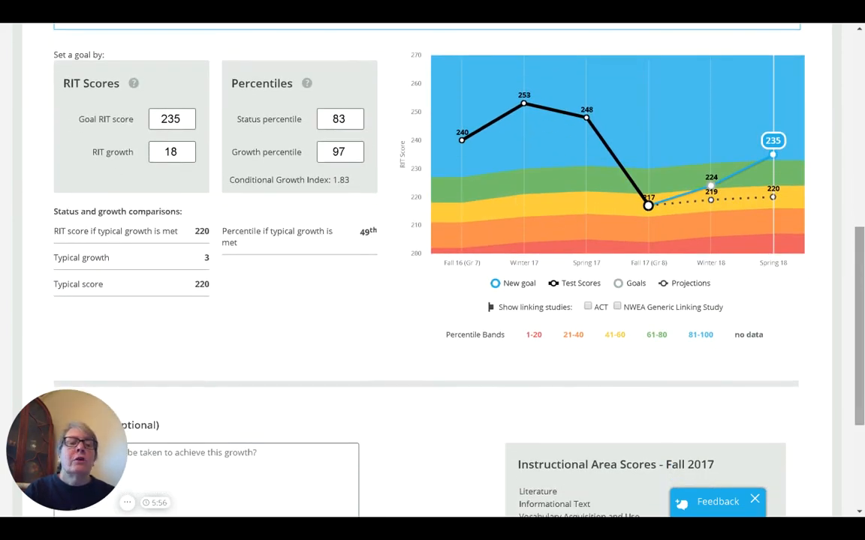
pyautogui.moveTo(861, 261); pyautogui.dragTo(861, 344)
pyautogui.click(182, 252)
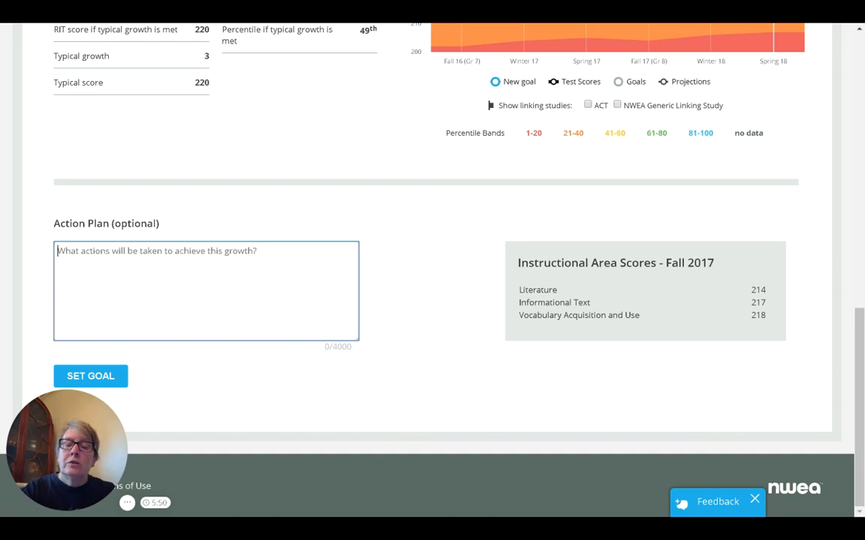
pyautogui.write('continue tutorials')
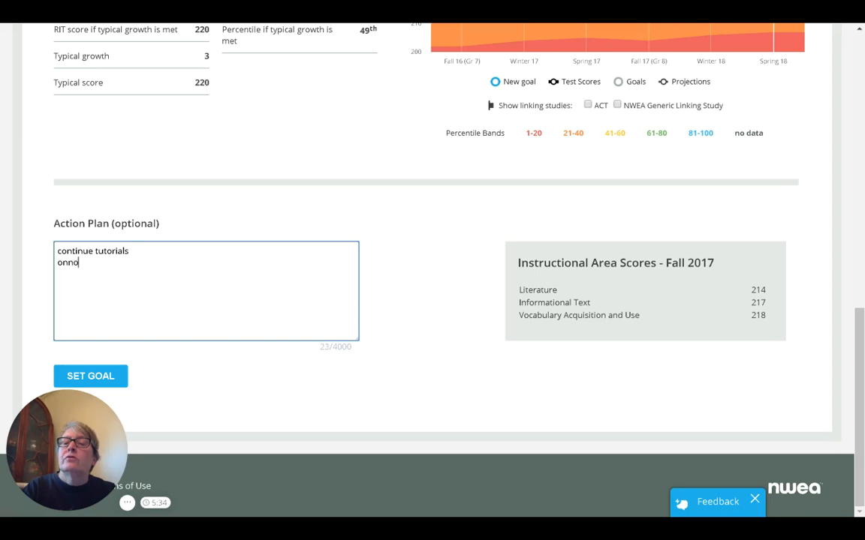
pyautogui.click(87, 377)
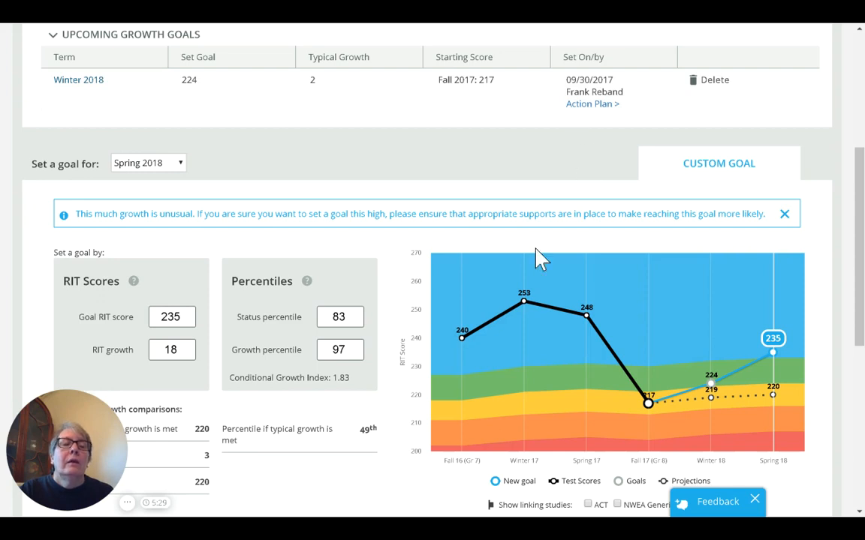
# Step: Review the saved entries under Upcoming Growth Goals and the Spring 2018 goal point on the chart
pyautogui.moveTo(860, 274); pyautogui.dragTo(849, 228)
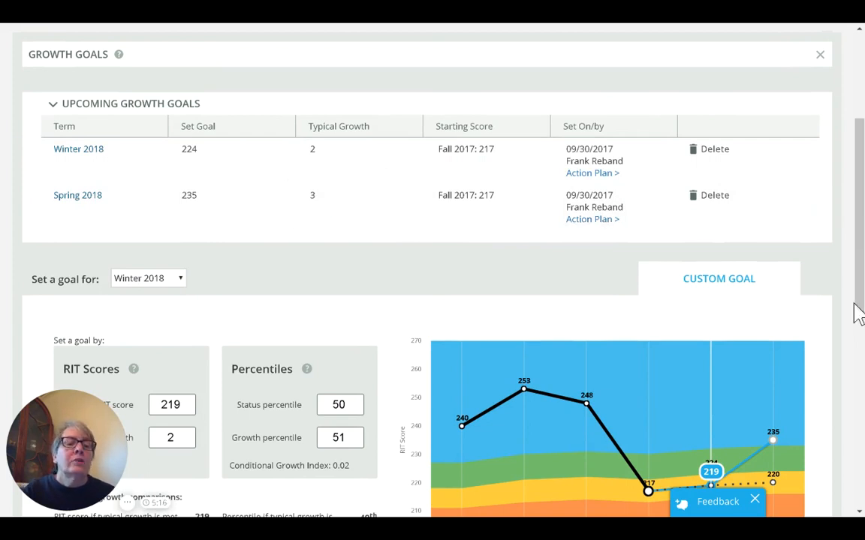
pyautogui.moveTo(857, 294); pyautogui.dragTo(859, 332)
pyautogui.moveTo(771, 299)
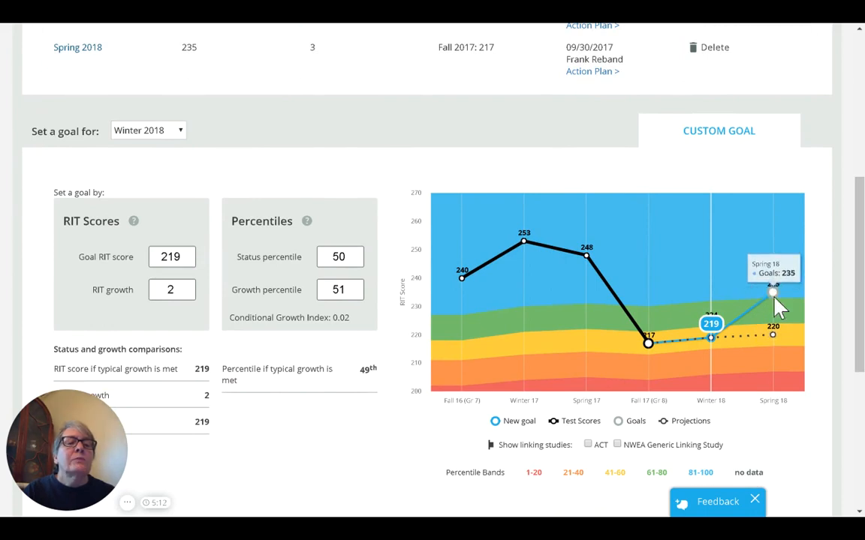
# Step: Compare the Spring 2018 goal on the chart with the ACT linking study and with the NWEA Generic Linking Study shown alone
pyautogui.click(588, 445)
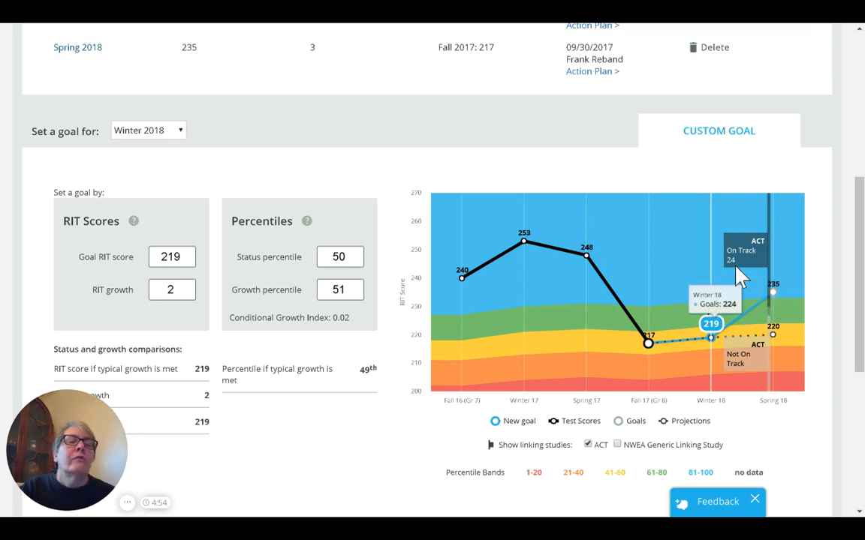
pyautogui.click(618, 446)
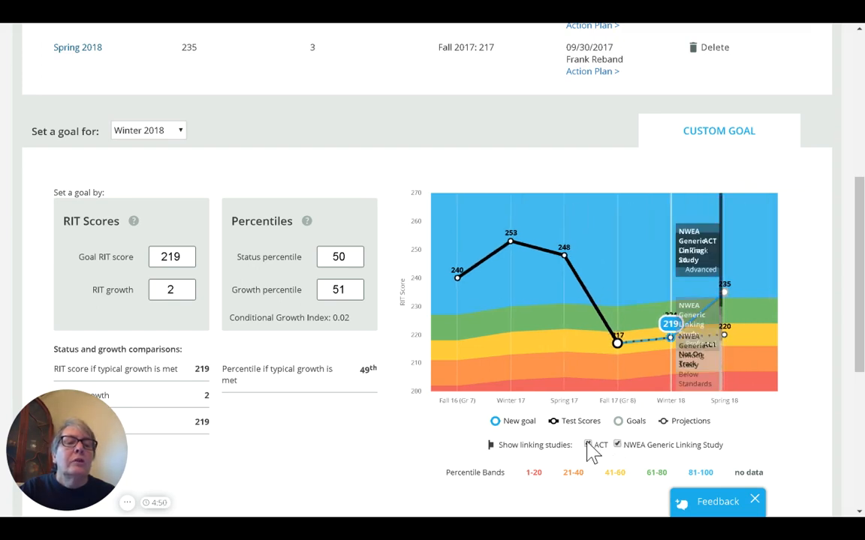
pyautogui.click(588, 445)
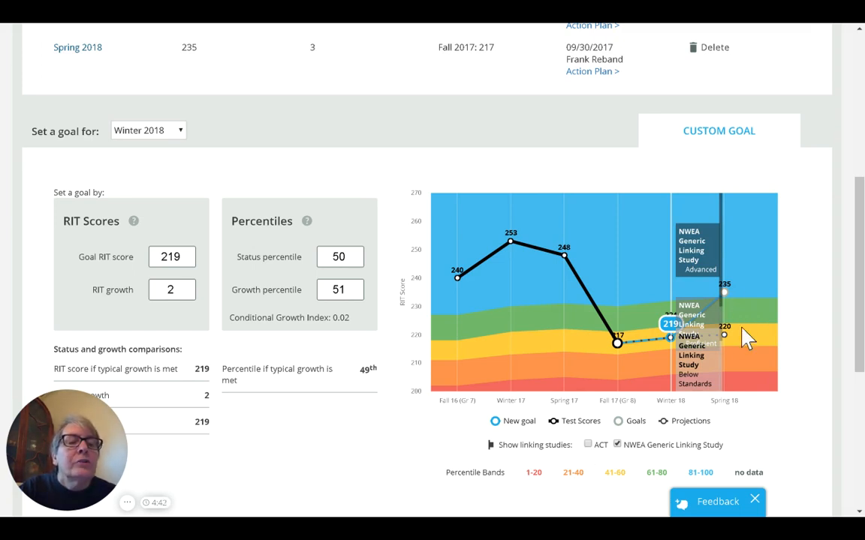
pyautogui.moveTo(727, 290)
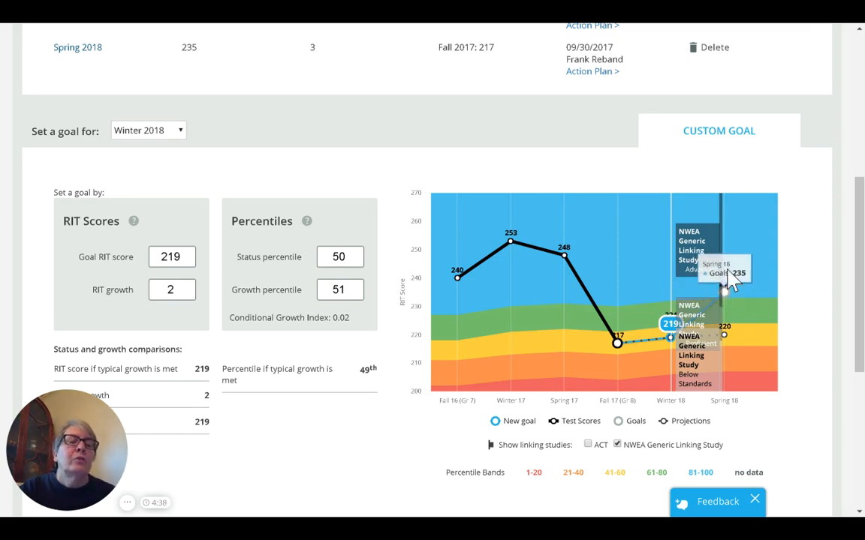
pyautogui.moveTo(738, 356)
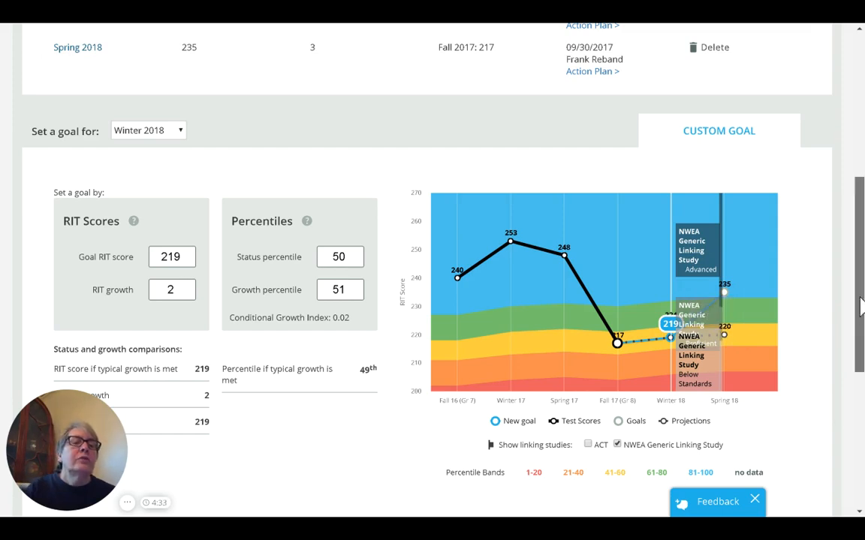
# Step: View the student's Mathematics growth goals and close the expanded Growth Goals view
pyautogui.moveTo(862, 308); pyautogui.dragTo(862, 198)
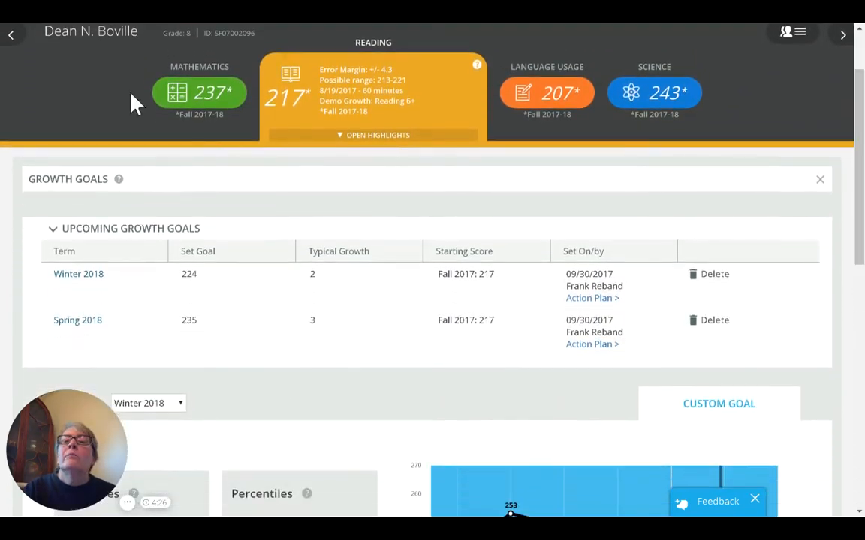
pyautogui.click(208, 98)
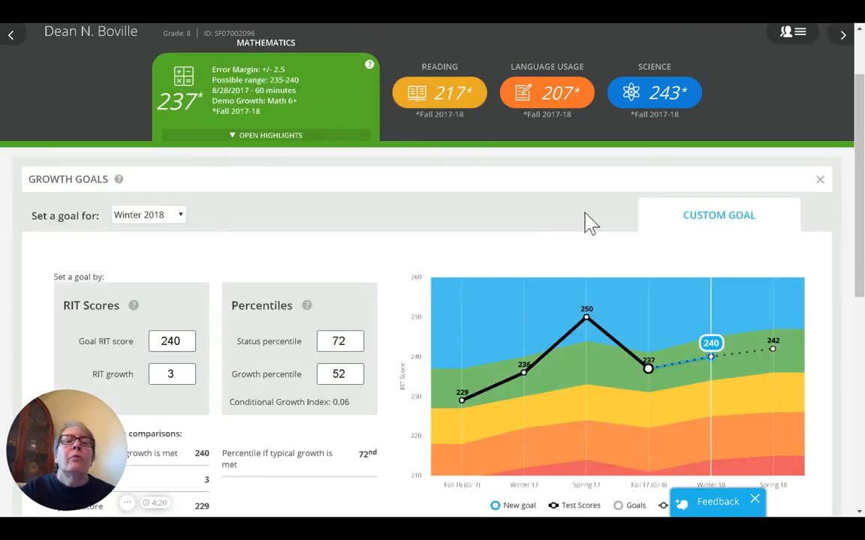
pyautogui.click(820, 182)
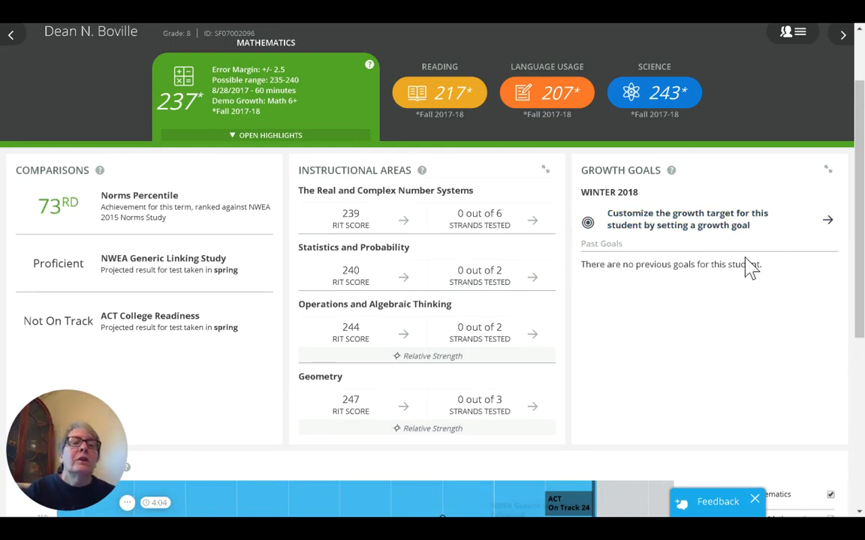
# Step: Return to the Reading profile and review the saved goals in the Growth Goals summary and the Growth Over Time chart
pyautogui.click(443, 104)
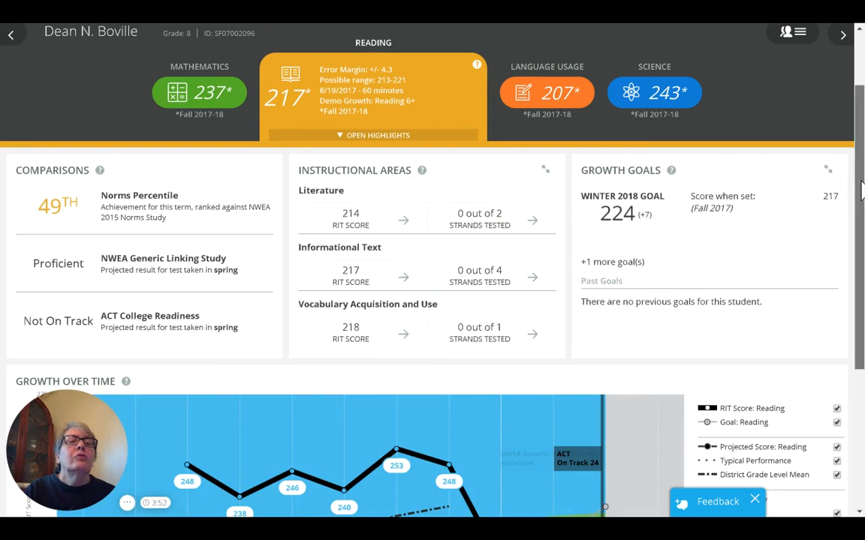
pyautogui.scroll(2, 861, 190)
pyautogui.scroll(-5, 861, 160)
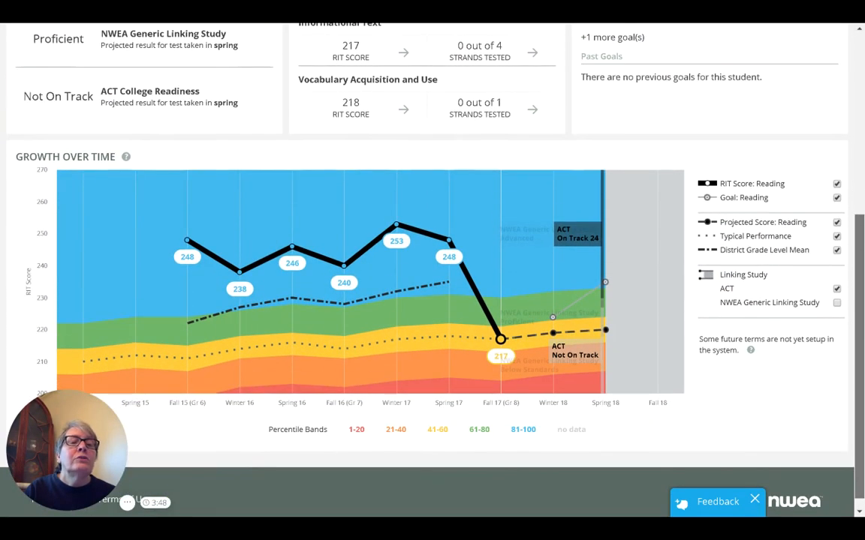
pyautogui.scroll(-1, 849, 332)
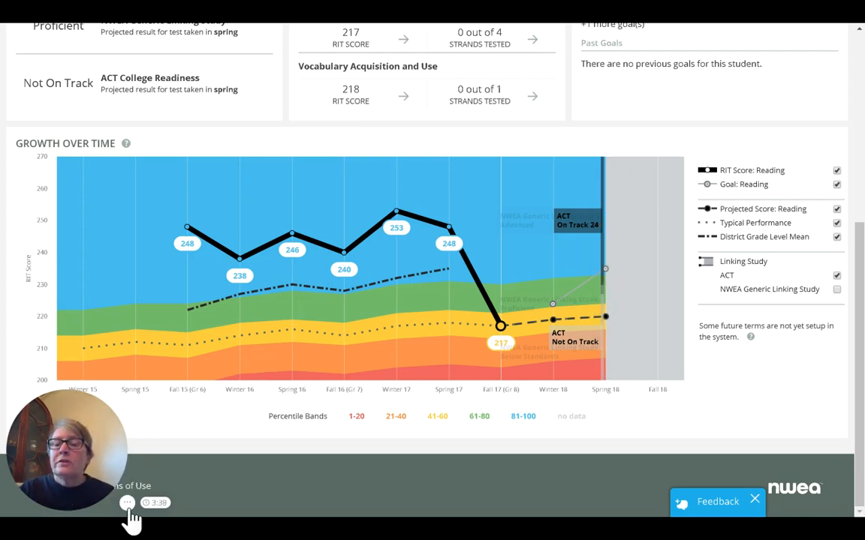
pyautogui.moveTo(129, 517)
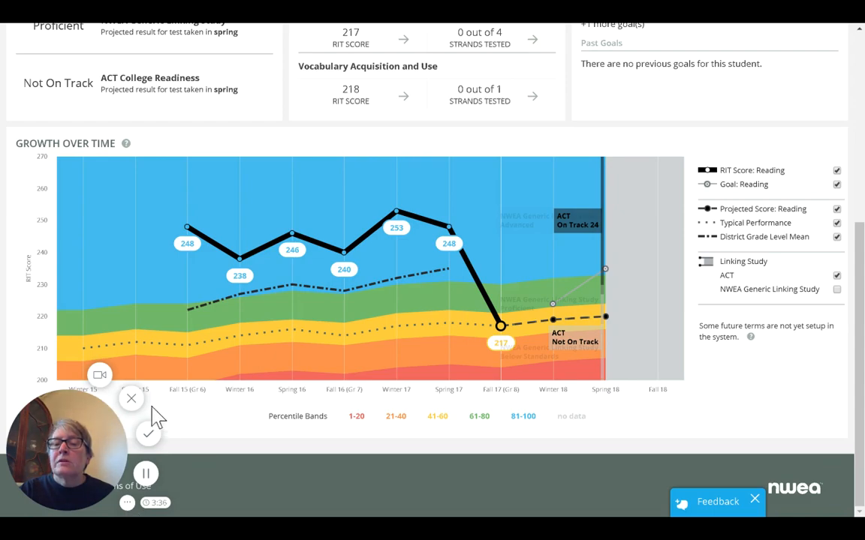